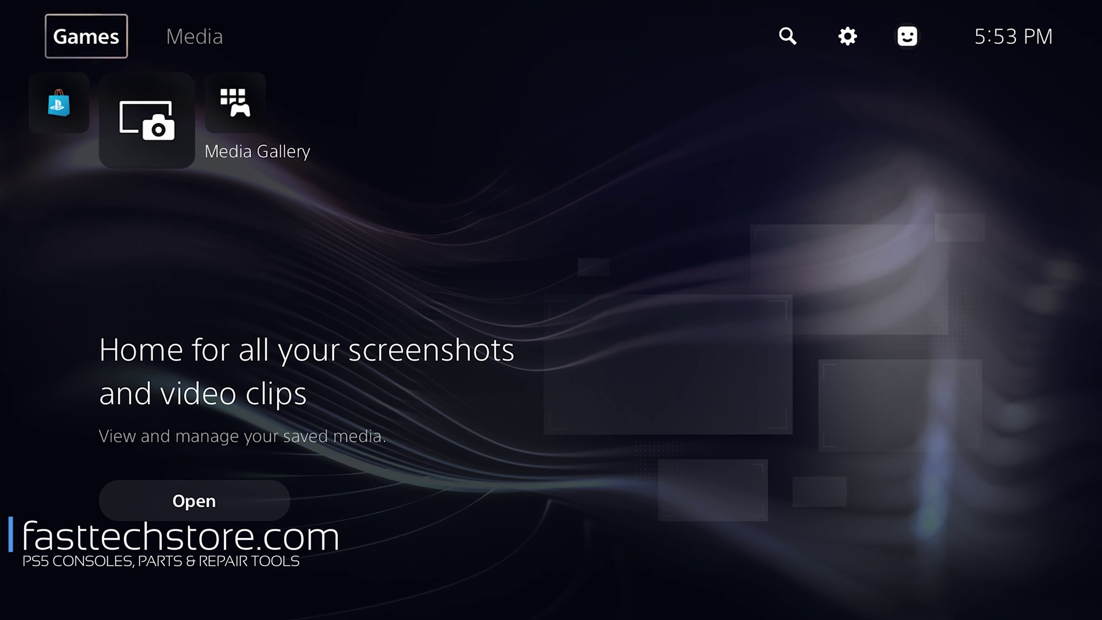
Step: Open the console's Settings from the home screen
key(Right)
key(Right)
key(Right)
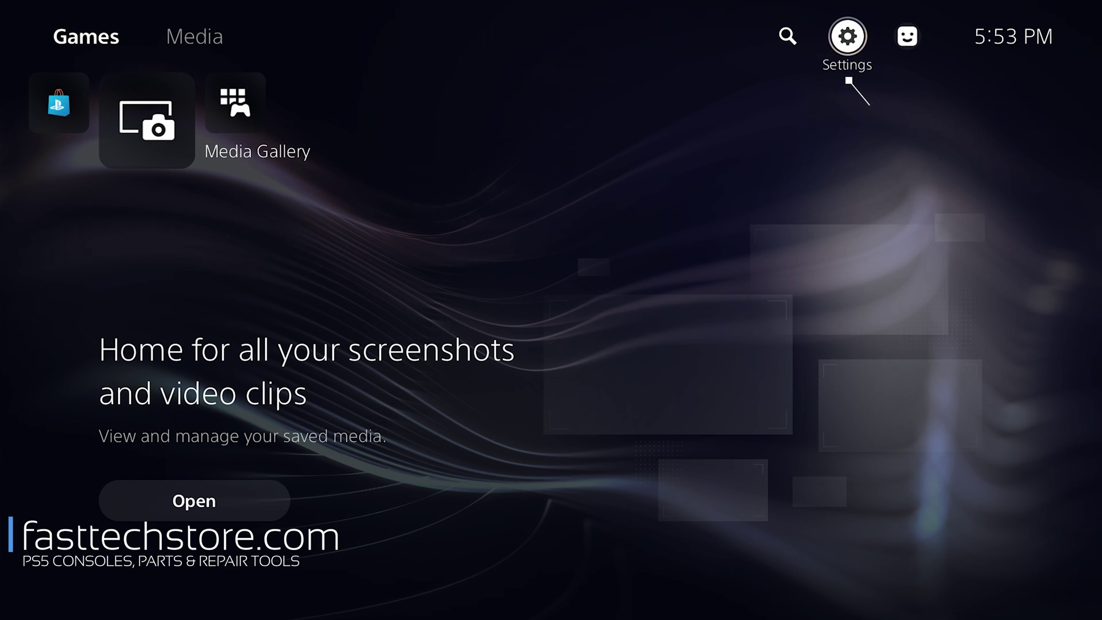
key(Return)
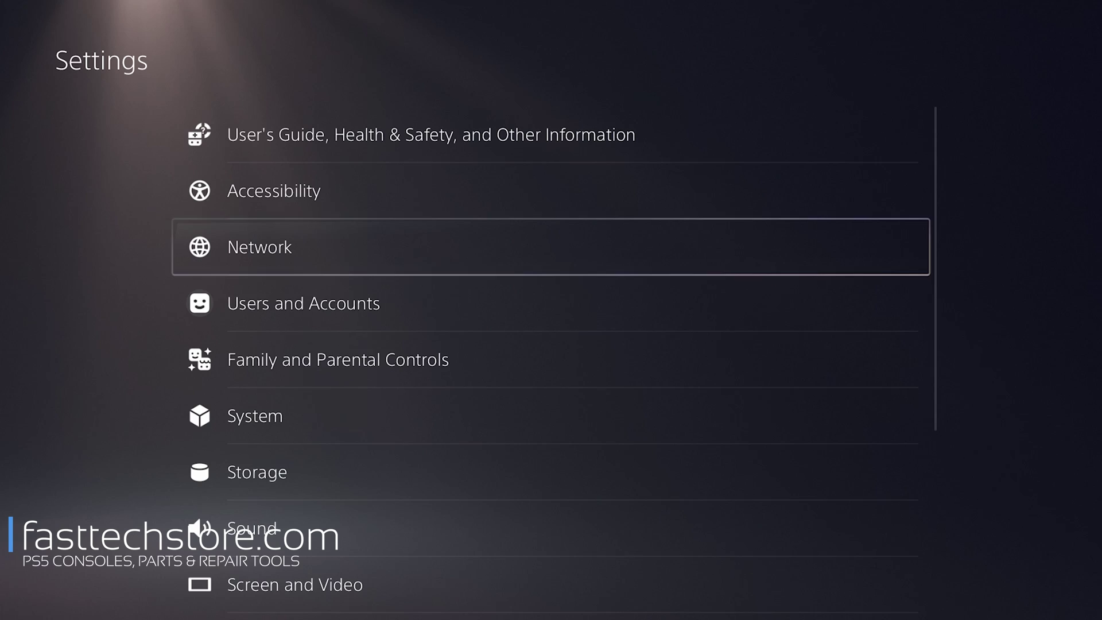
Step: Open the Screen and Video settings and enter the Video Output options
key(Down)
key(Down)
key(Down)
key(Down)
key(Down)
key(Down)
key(Down)
key(Down)
key(Up)
key(Up)
key(Return)
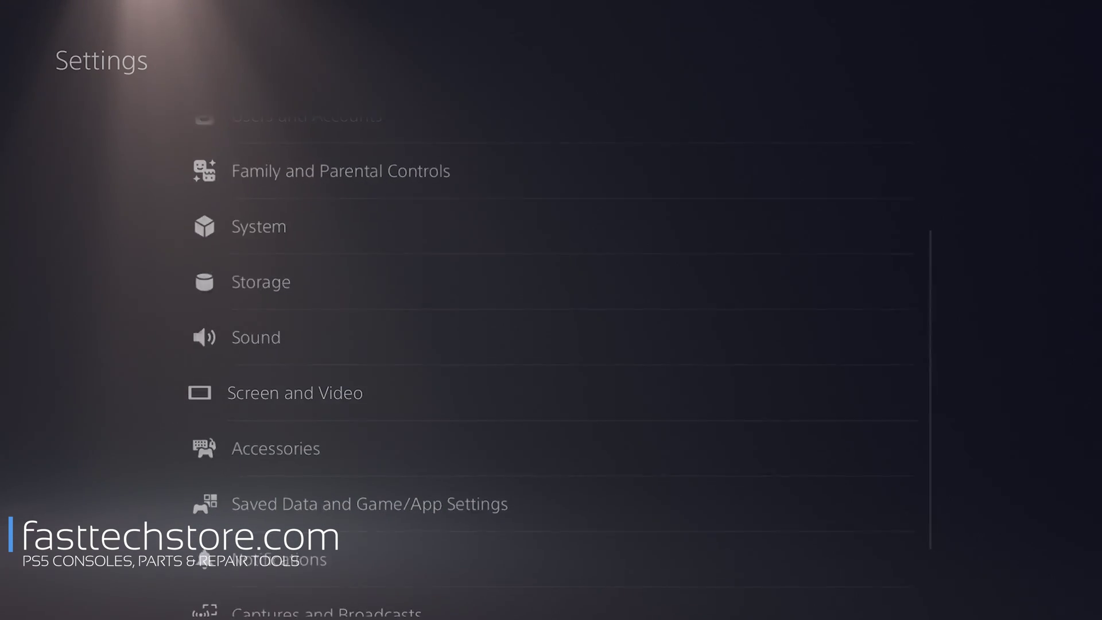
key(Right)
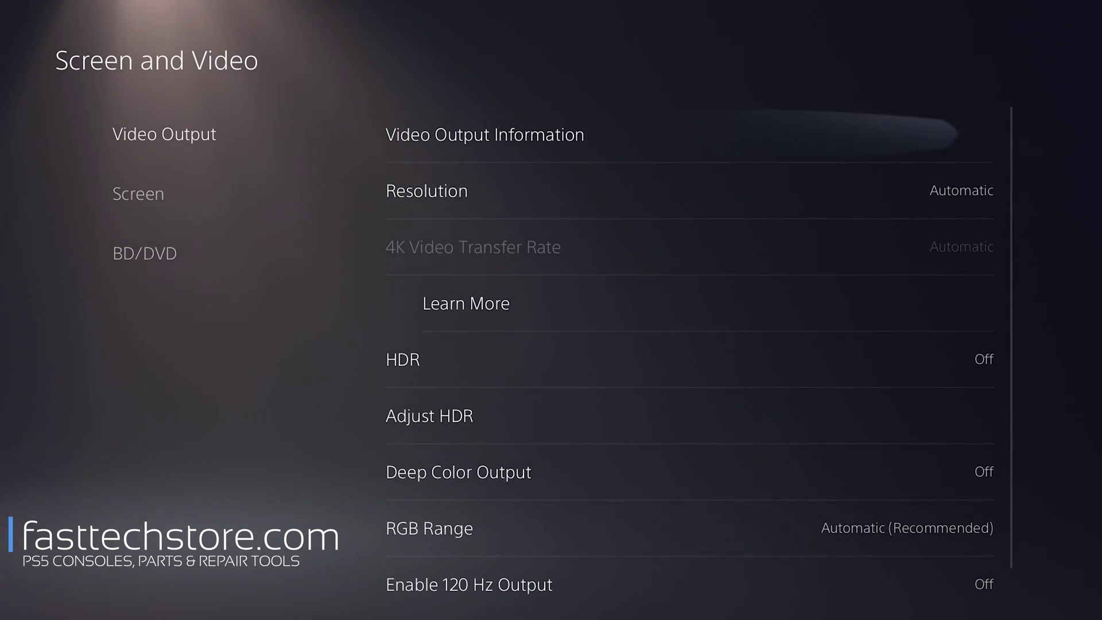
Step: Examine the available choices for the Resolution setting, from 720p to 2160p, and leave without changing it
key(Down)
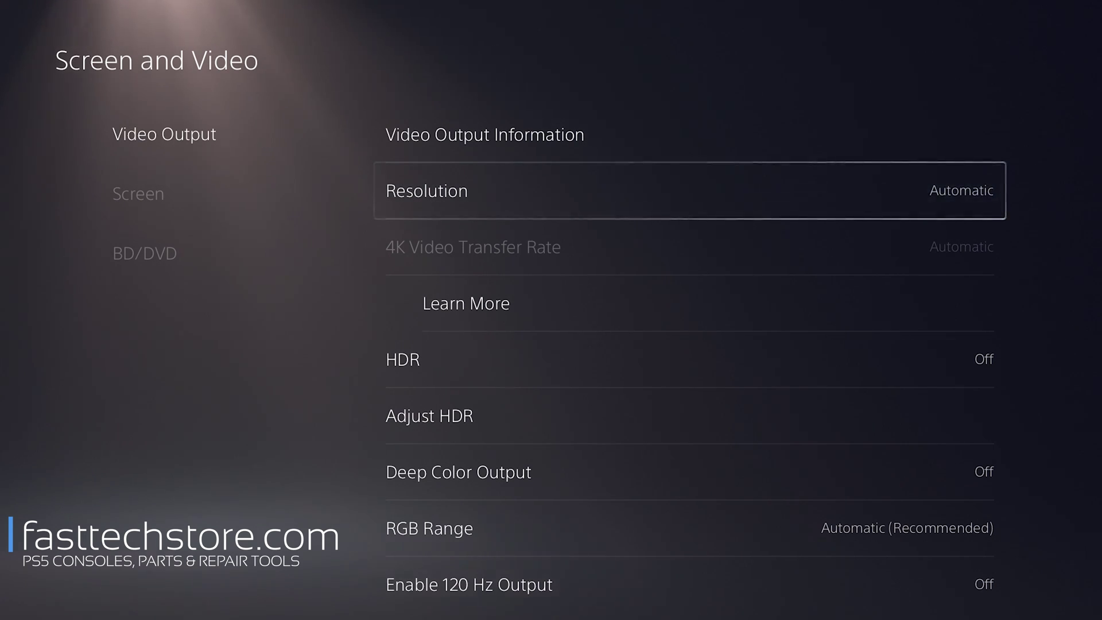
key(Return)
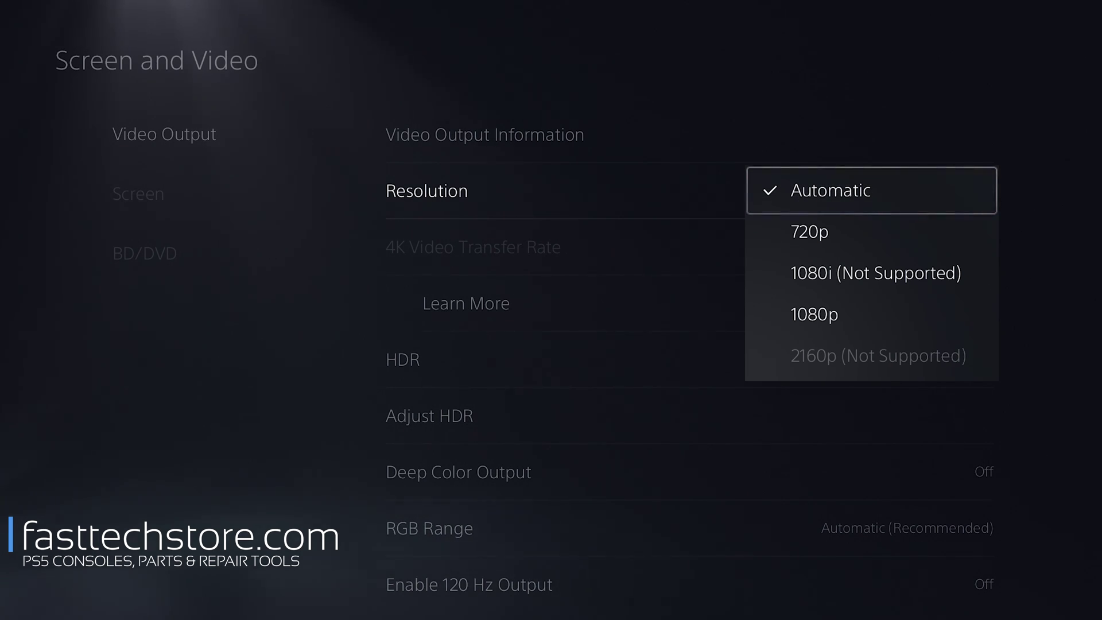
key(Down)
key(Down)
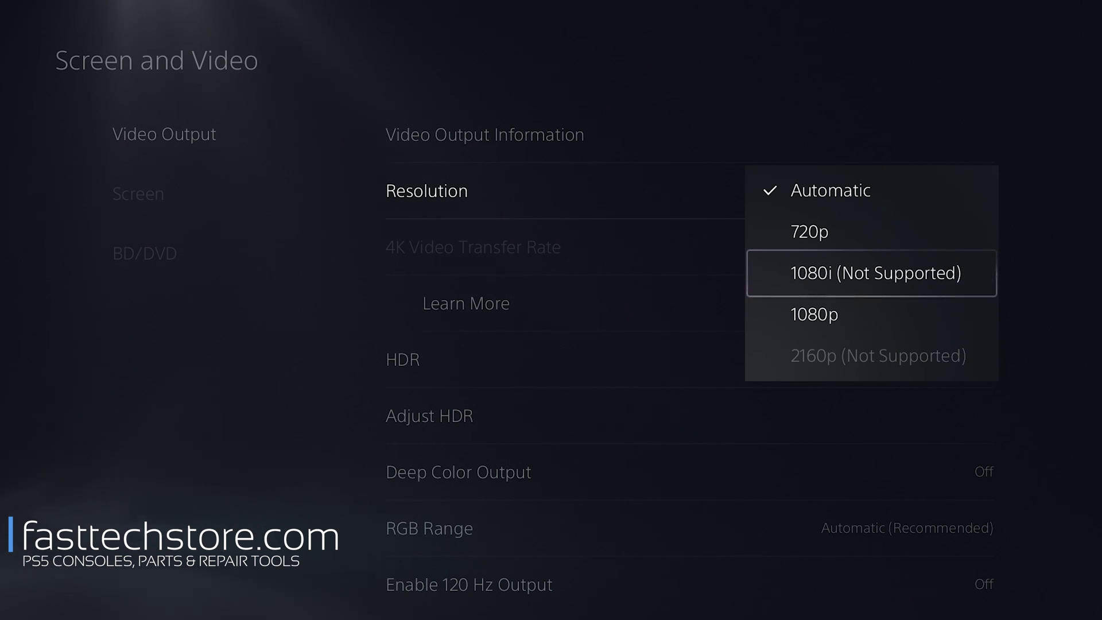
key(Down)
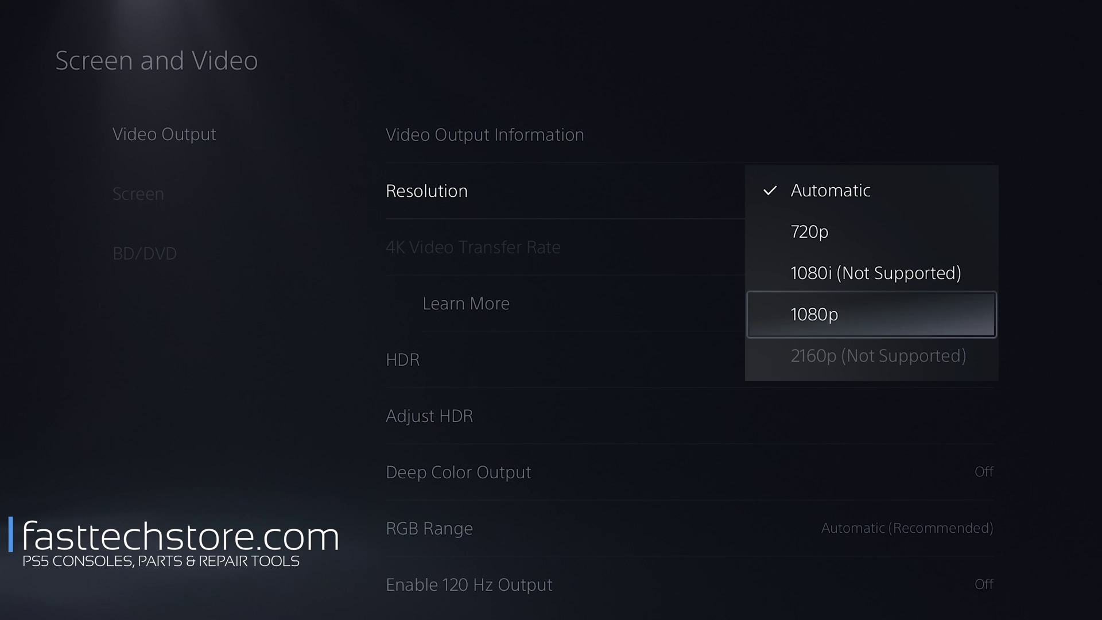
key(Down)
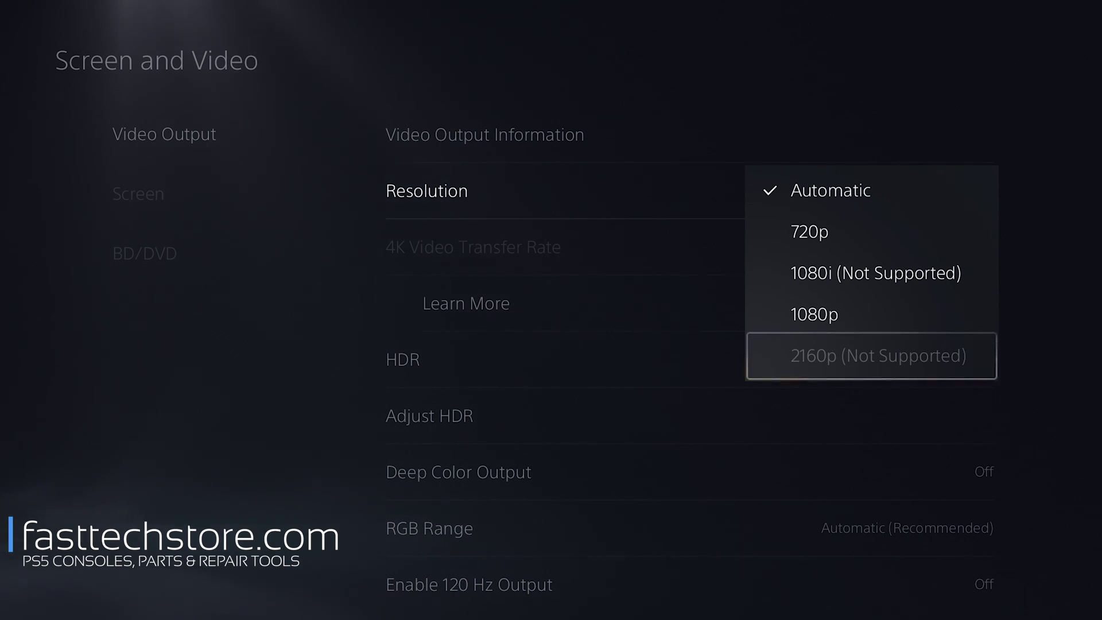
key(Up)
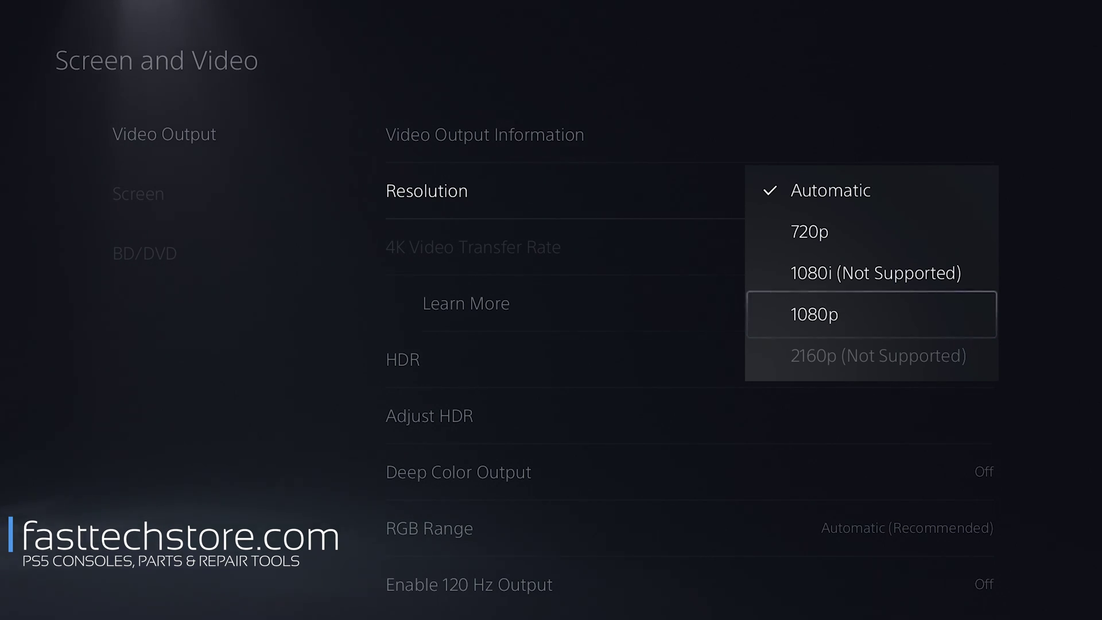
key(Escape)
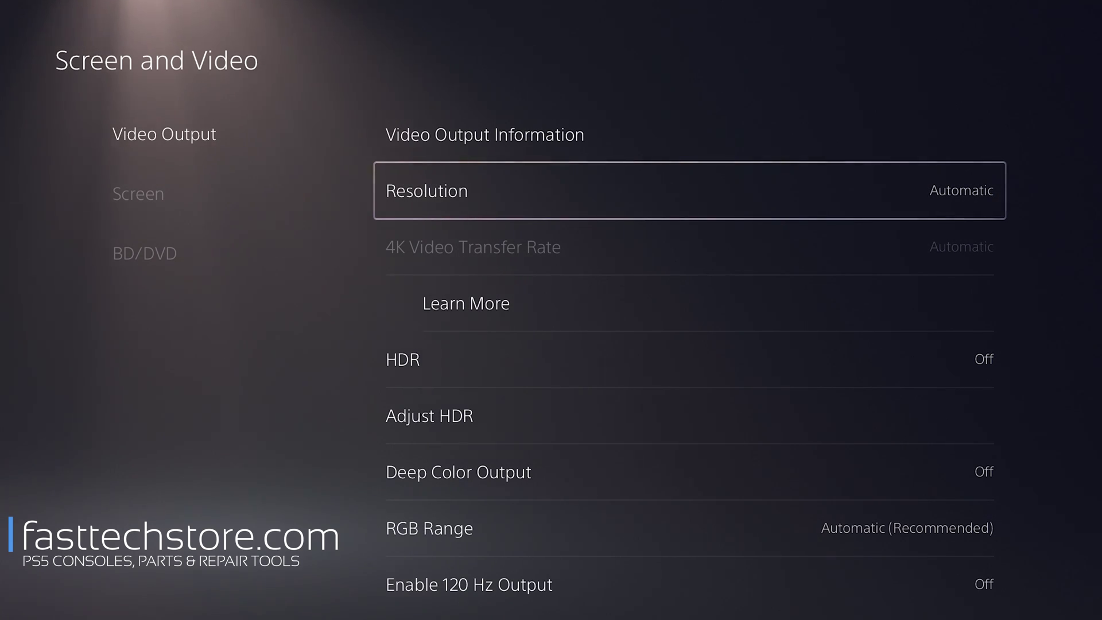
Step: Go past the HDR and color settings and open the choices for Enable 120 Hz Output
key(Down)
key(Down)
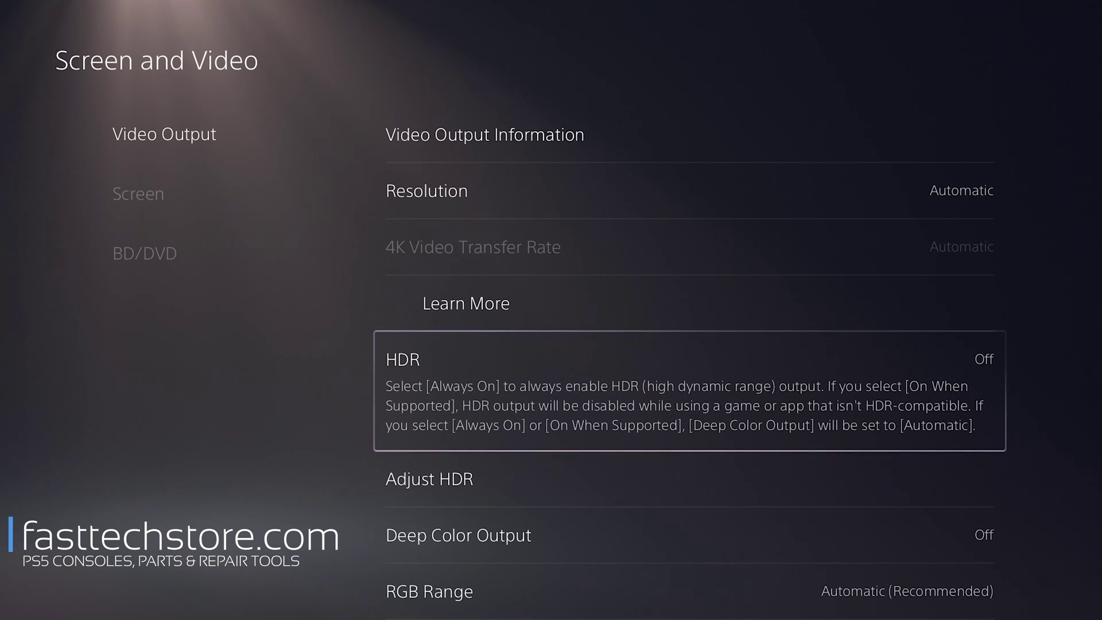
key(Down)
key(Down)
key(Down)
key(Down)
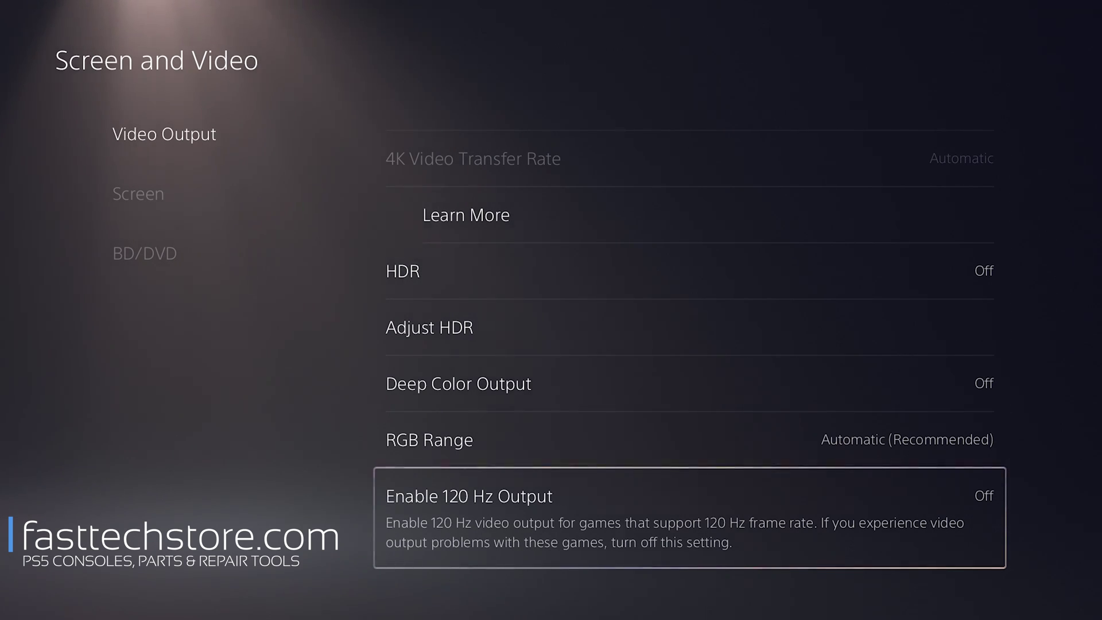
key(Return)
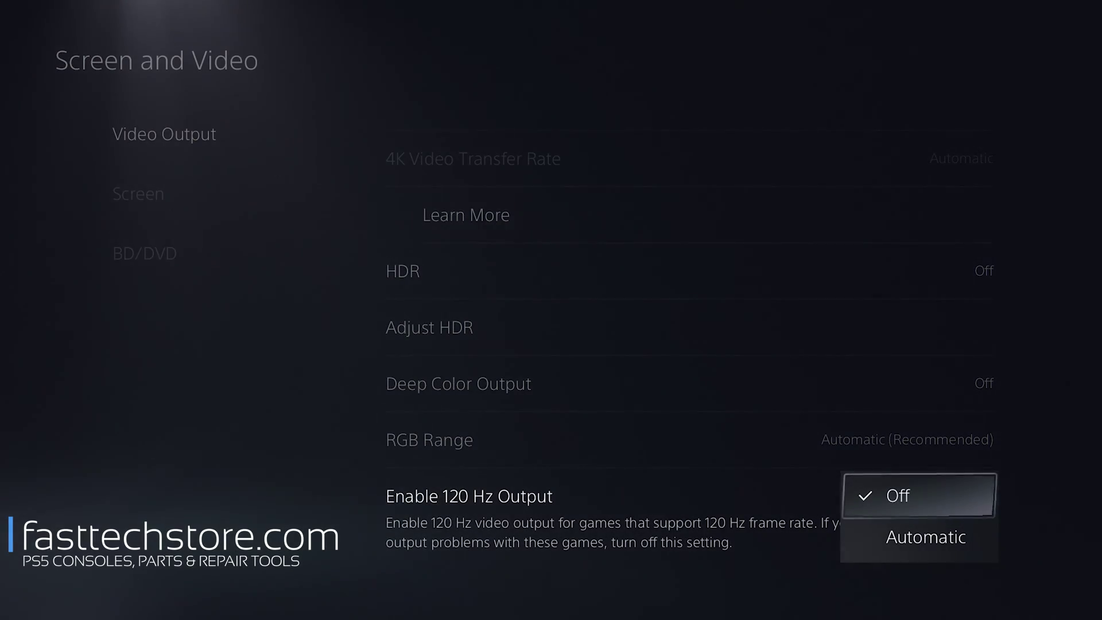